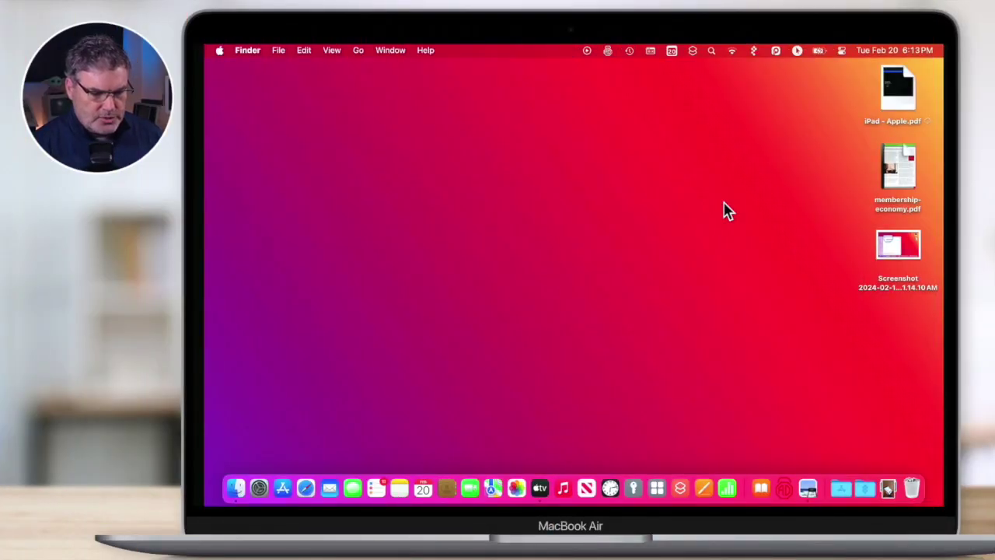
# - Select the membership-economy.pdf file on the desktop
pyautogui.click(900, 171)
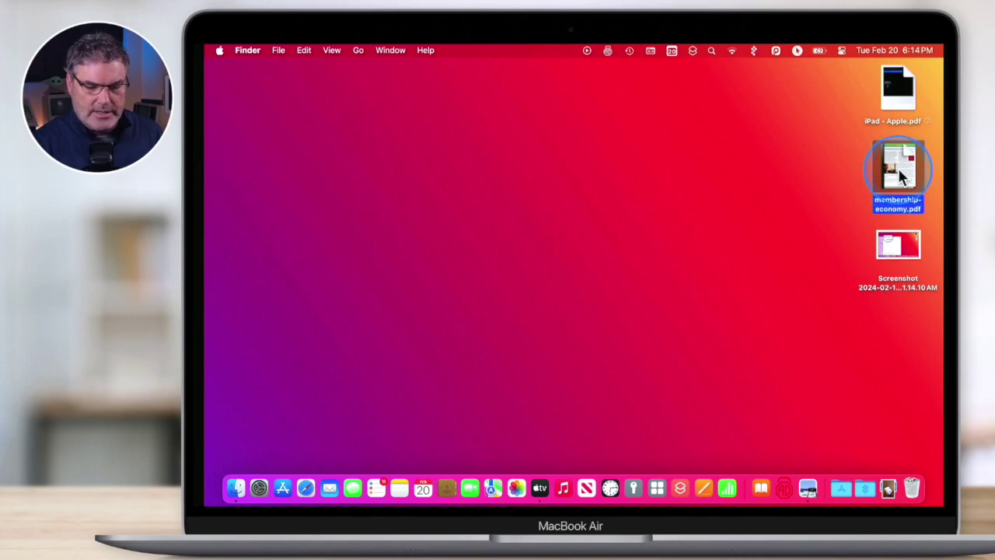
# - Quick Look membership-economy.pdf, view its second page, and close the preview
pyautogui.press('space')
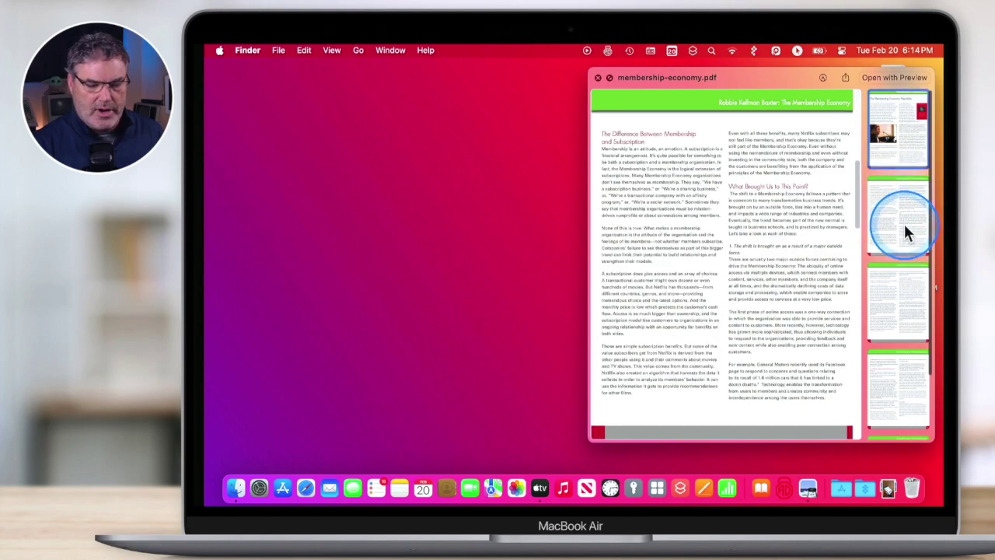
pyautogui.click(904, 222)
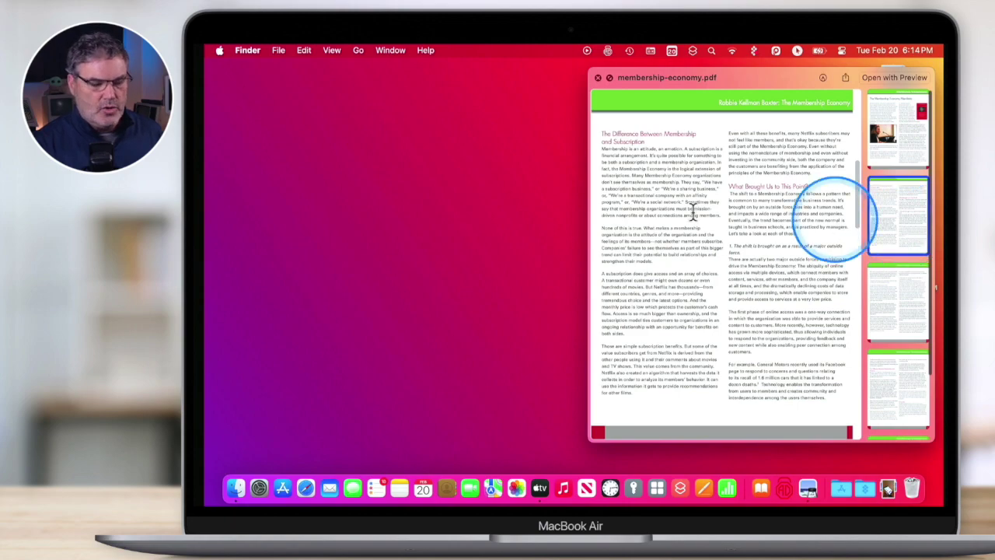
pyautogui.press('space')
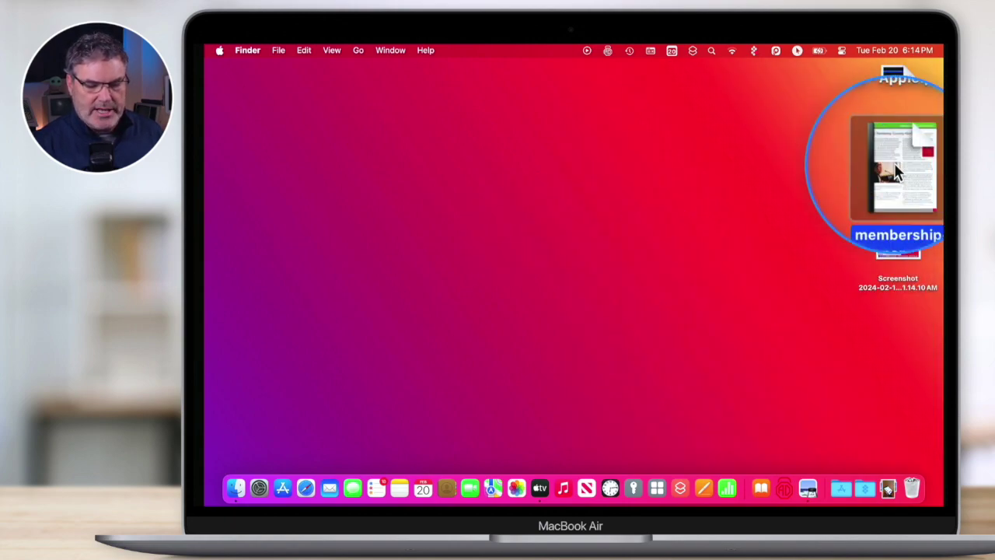
pyautogui.press('space')
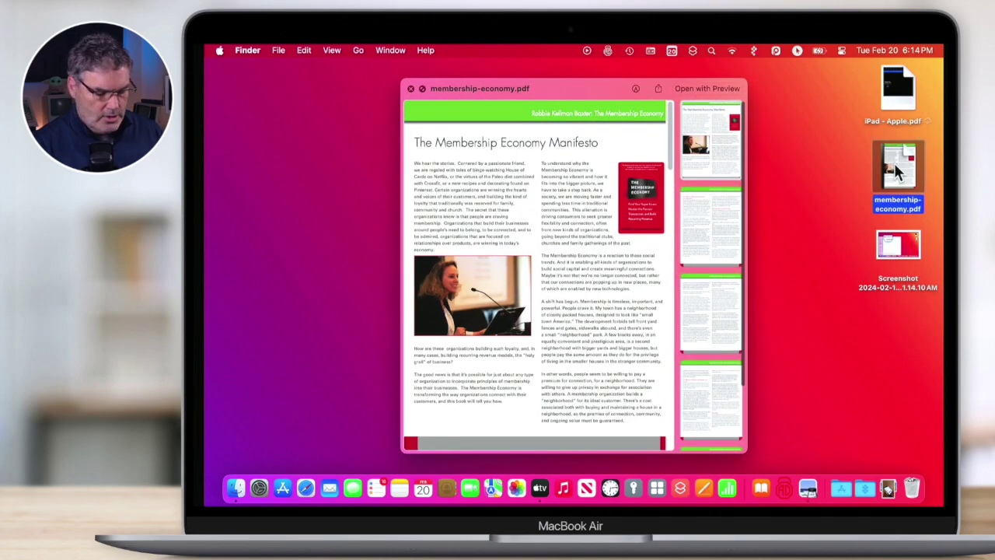
pyautogui.press('space')
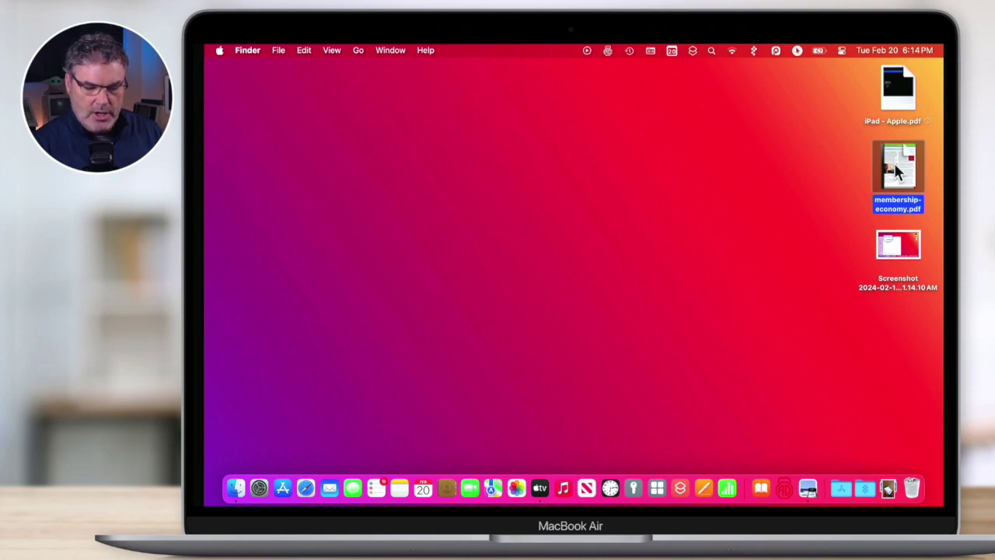
# - Quick Look the screenshot file, then open membership-economy.pdf in Preview
pyautogui.click(896, 258)
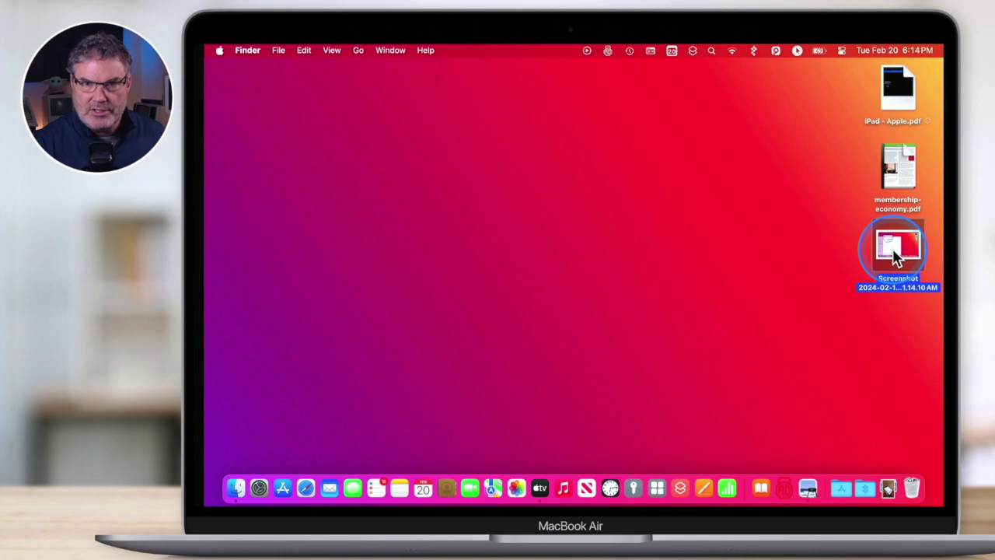
pyautogui.press('space')
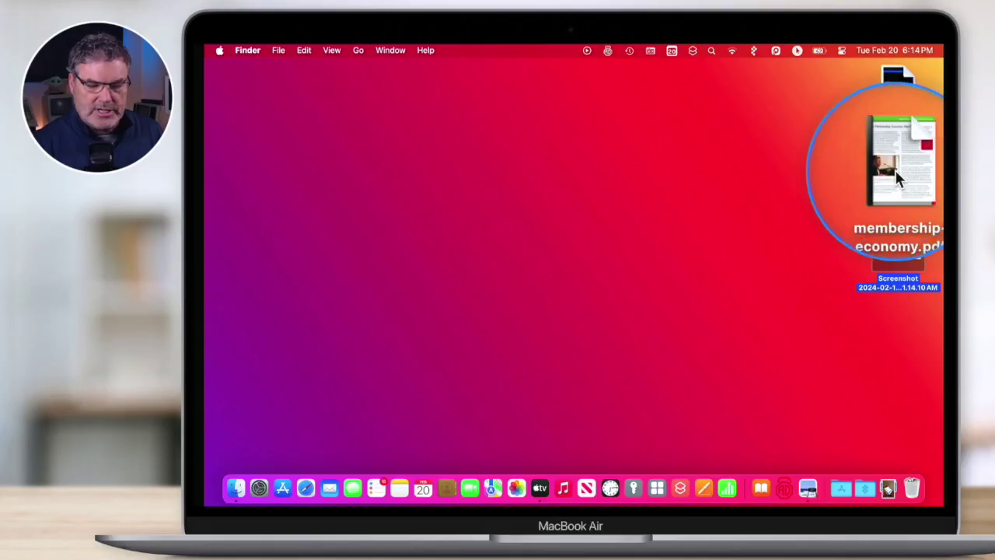
pyautogui.click(895, 170)
pyautogui.doubleClick(895, 170)
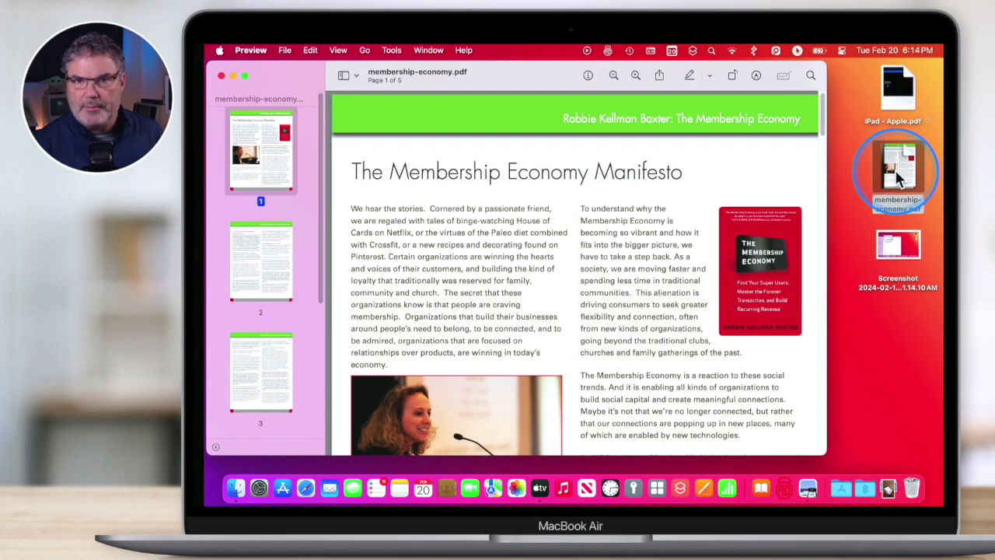
pyautogui.doubleClick(602, 222)
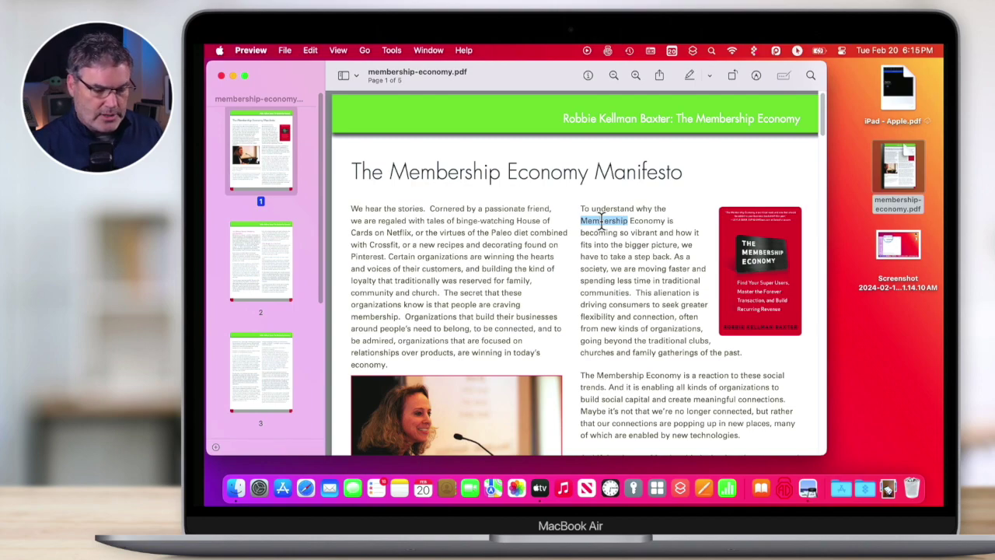
pyautogui.click(601, 221)
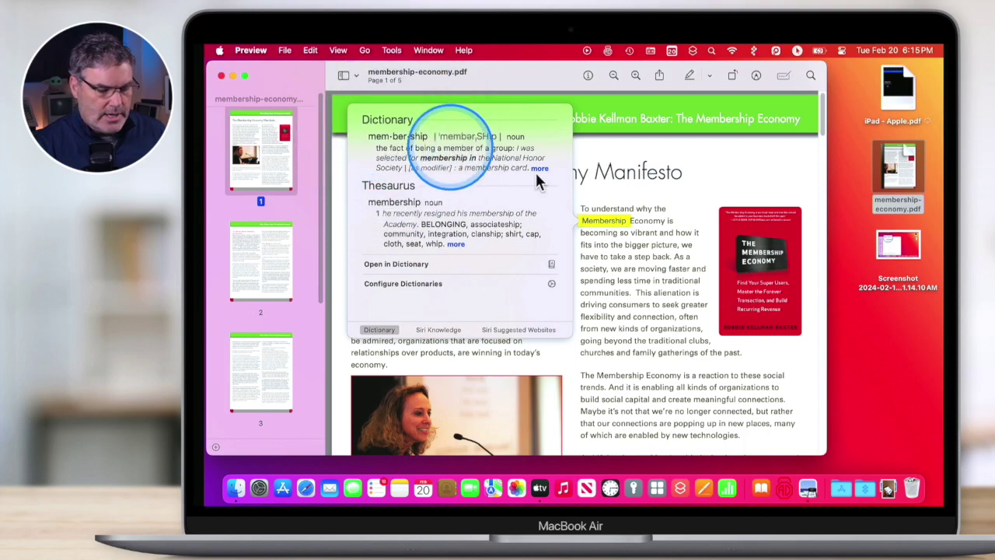
pyautogui.click(622, 255)
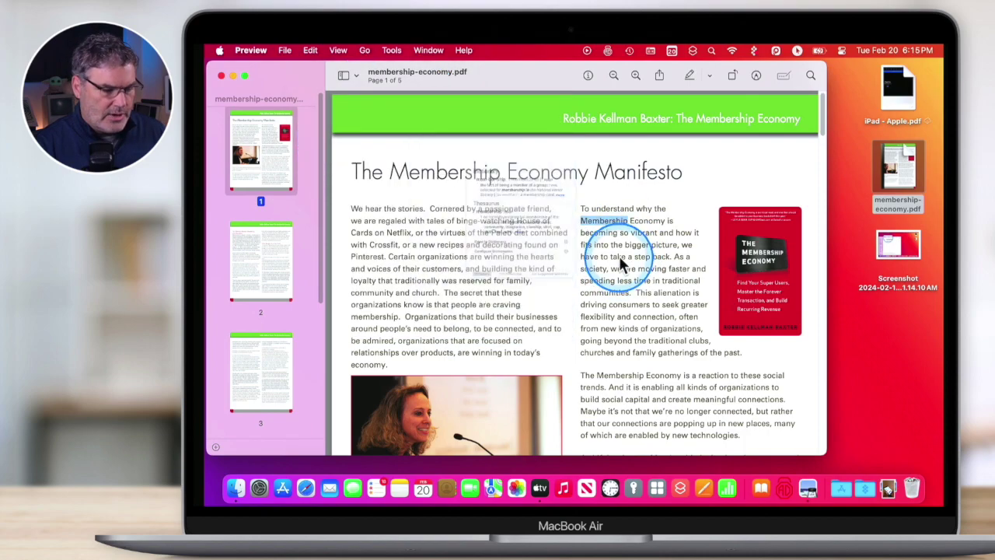
pyautogui.doubleClick(431, 175)
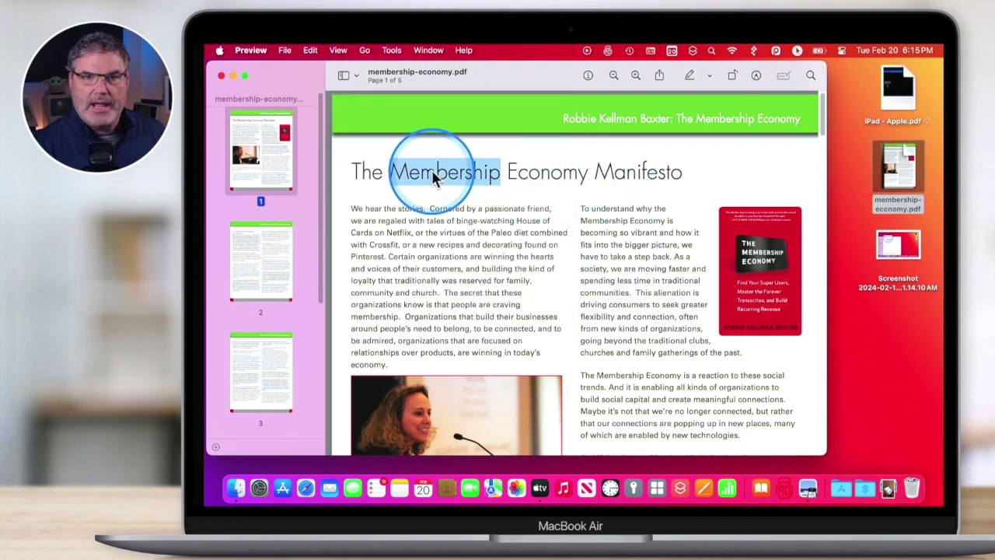
pyautogui.click(431, 172)
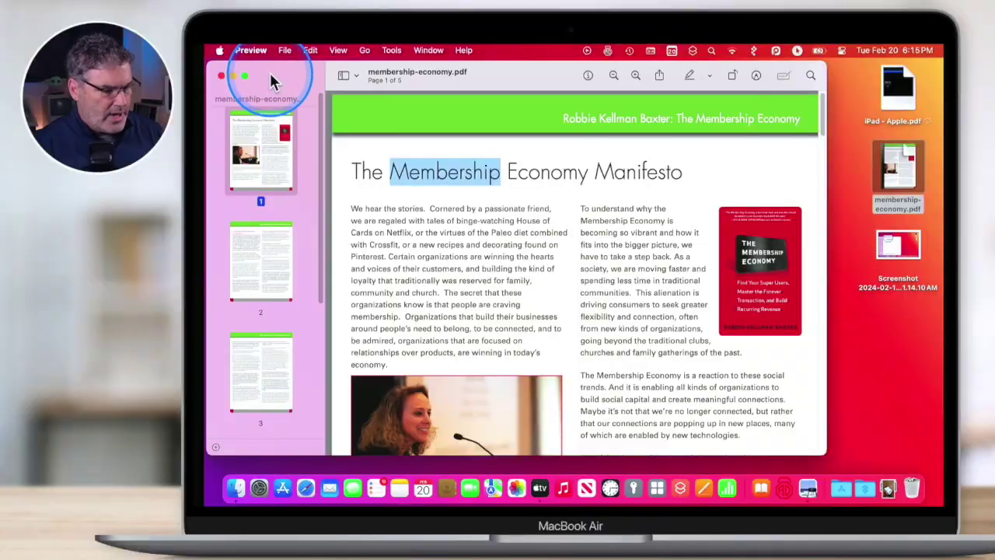
# - Close the PDF document and briefly Quick Look membership-economy.pdf again
pyautogui.click(270, 73)
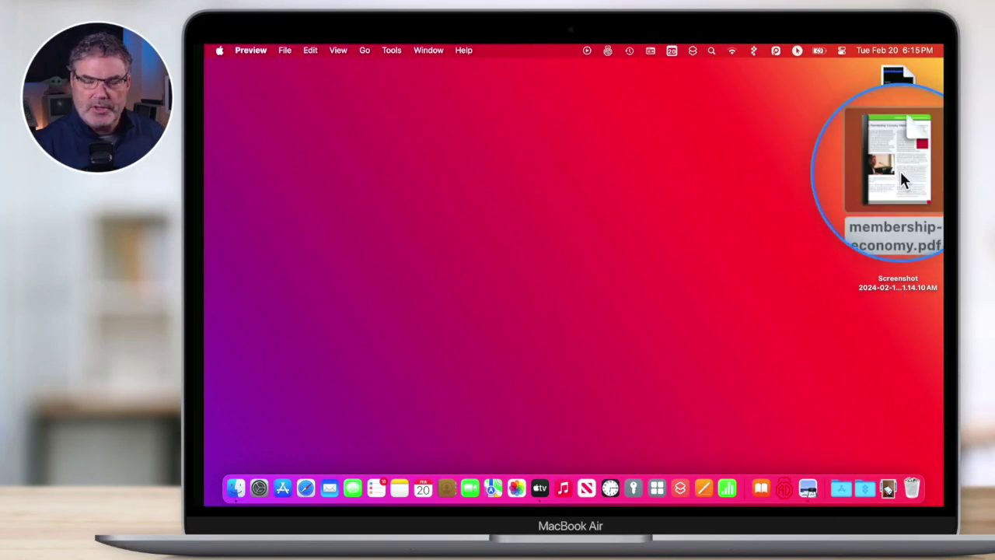
pyautogui.press('space')
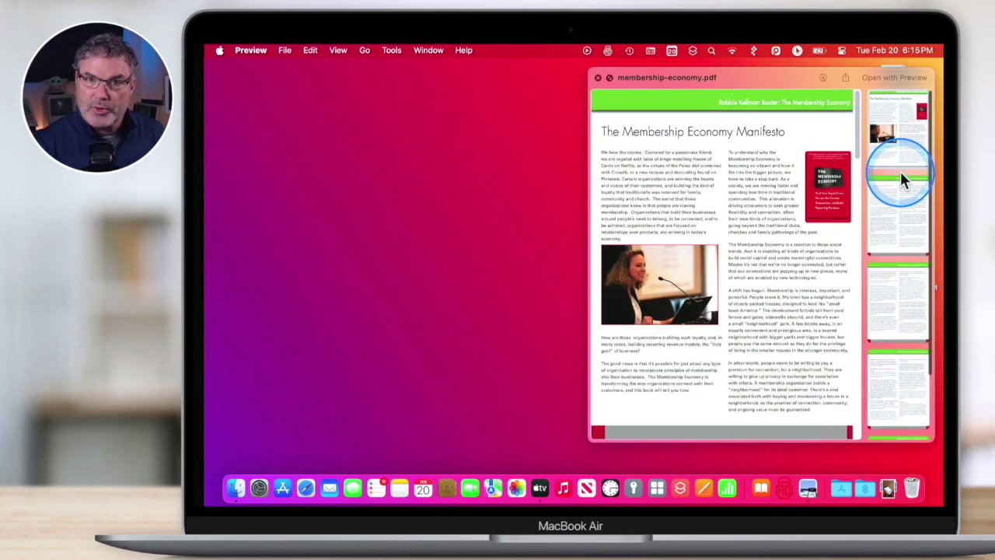
pyautogui.press('space')
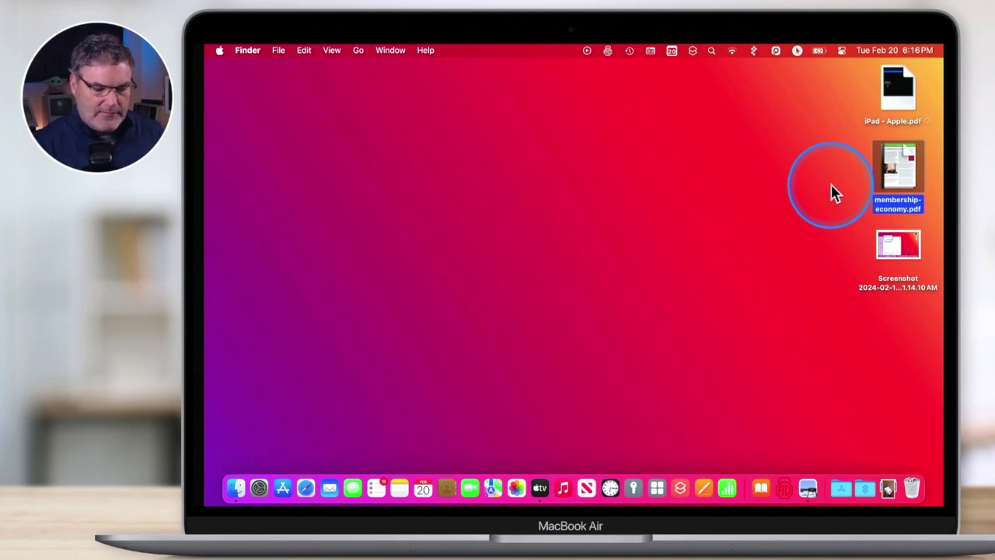
# - Select membership-economy.pdf on the desktop, toggle its Quick Look preview, then force click its icon
pyautogui.click(896, 167)
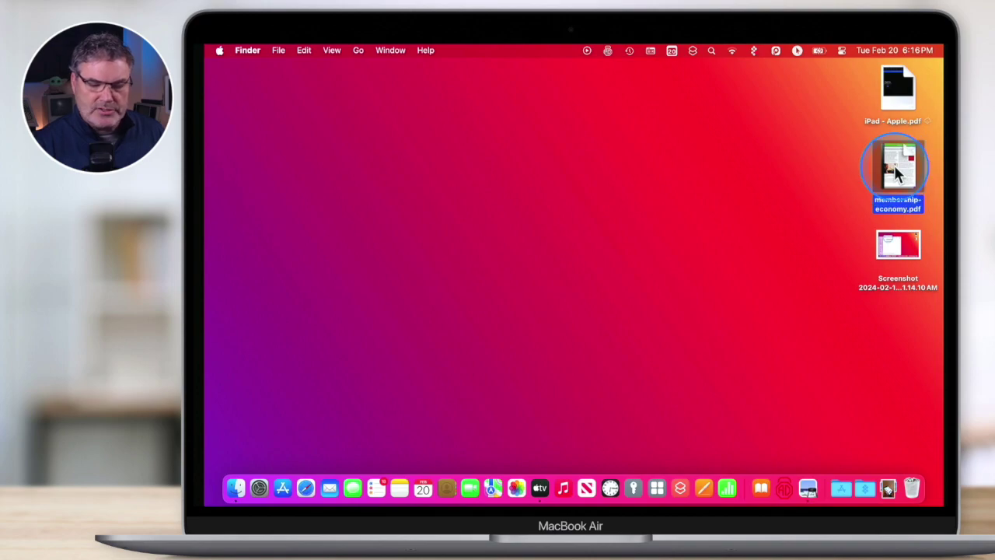
pyautogui.press('space')
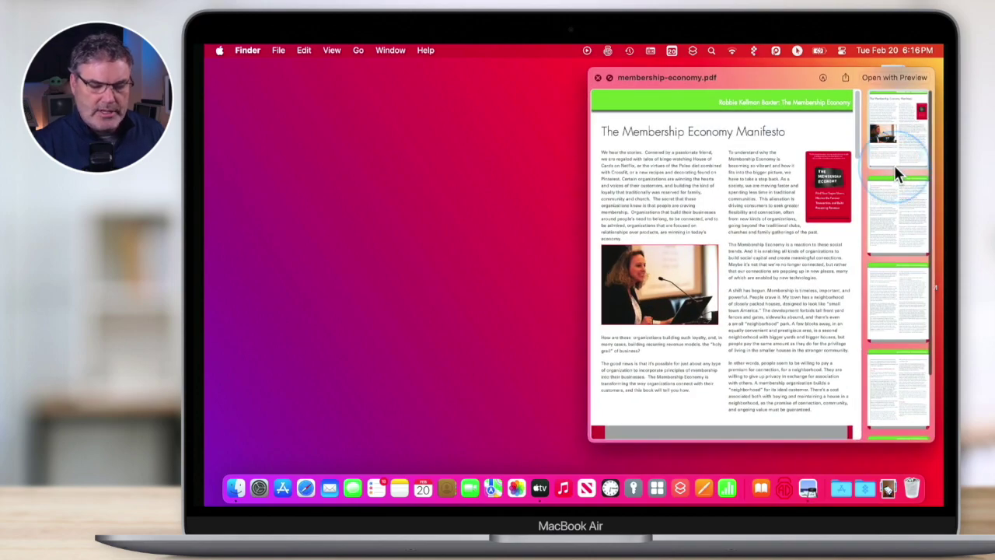
pyautogui.press('space')
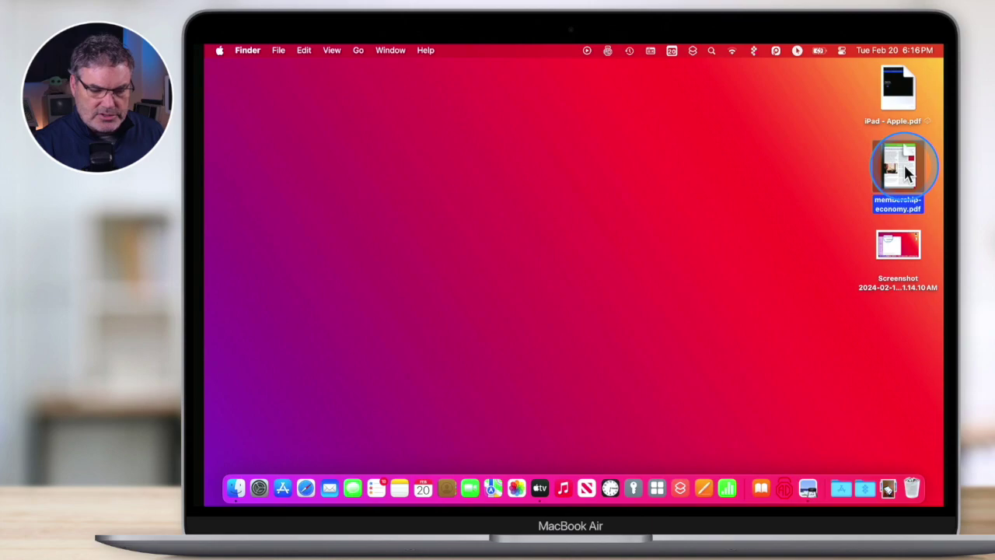
pyautogui.press('space')
pyautogui.press('space')
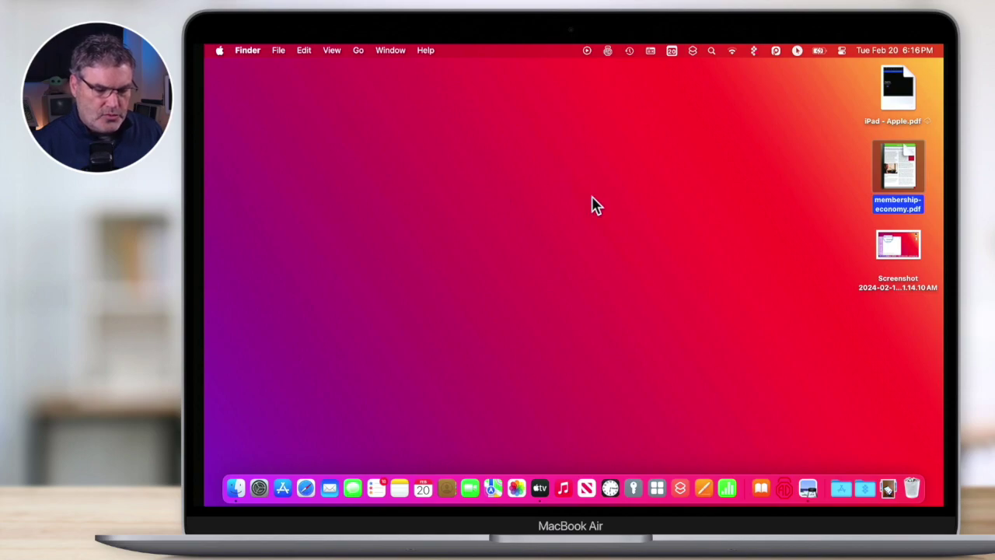
pyautogui.click(891, 171)
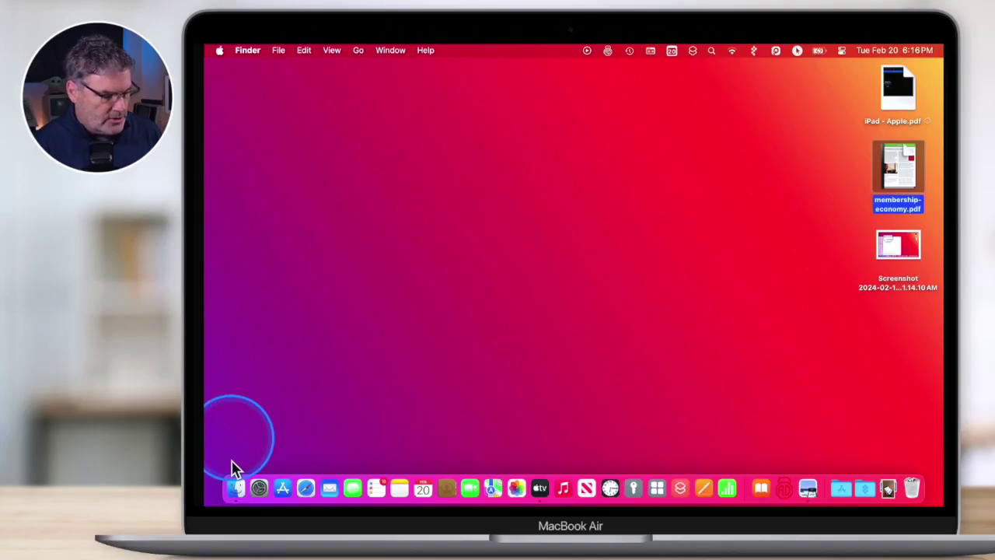
# - Set Trackpad's Look up & data detectors to Off, then select the desktop PDF
pyautogui.click(259, 490)
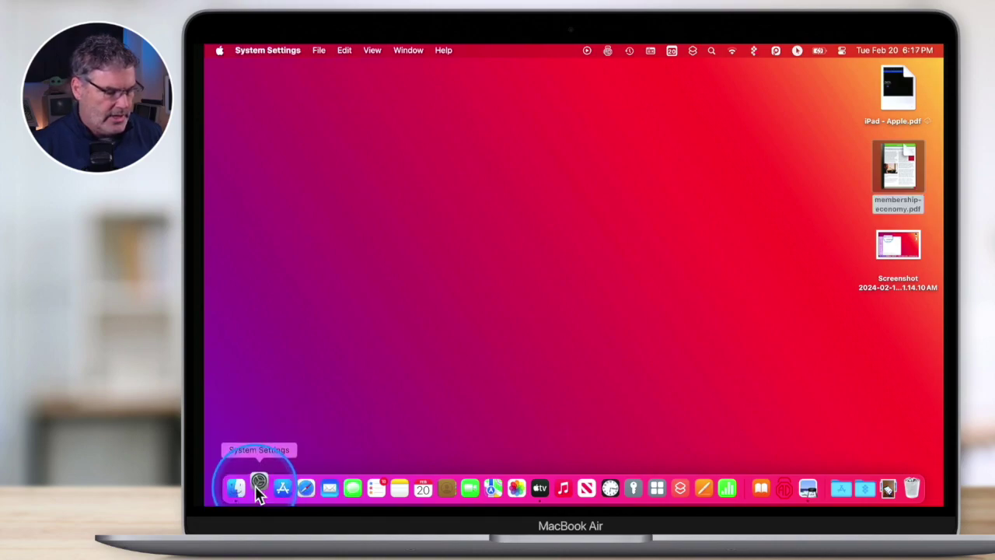
pyautogui.scroll(-5, 436, 400)
pyautogui.scroll(1, 439, 393)
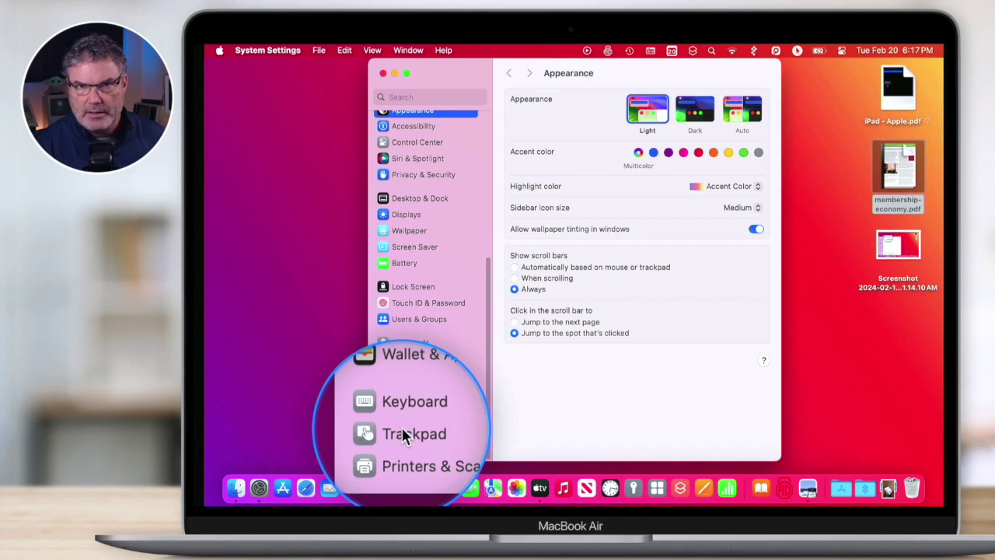
pyautogui.click(406, 432)
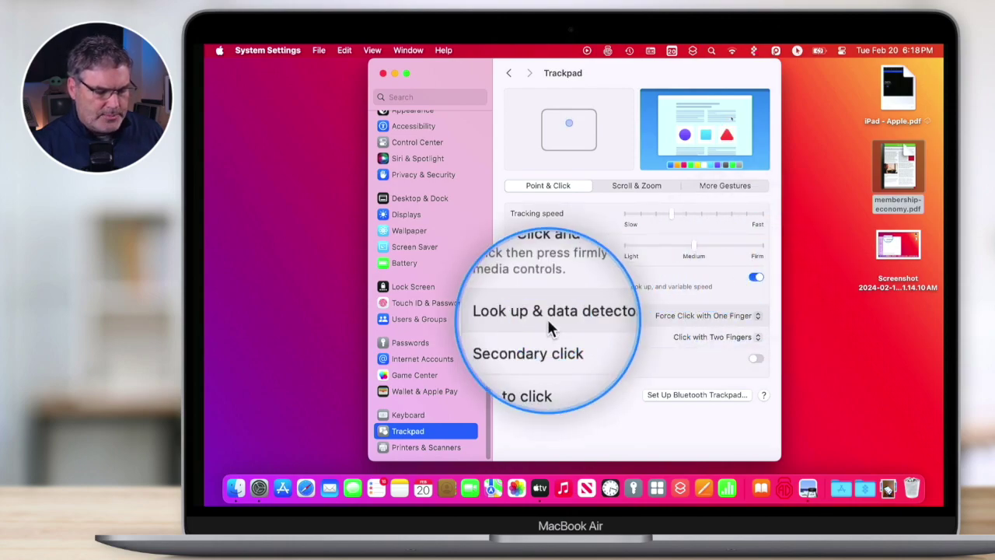
pyautogui.click(712, 314)
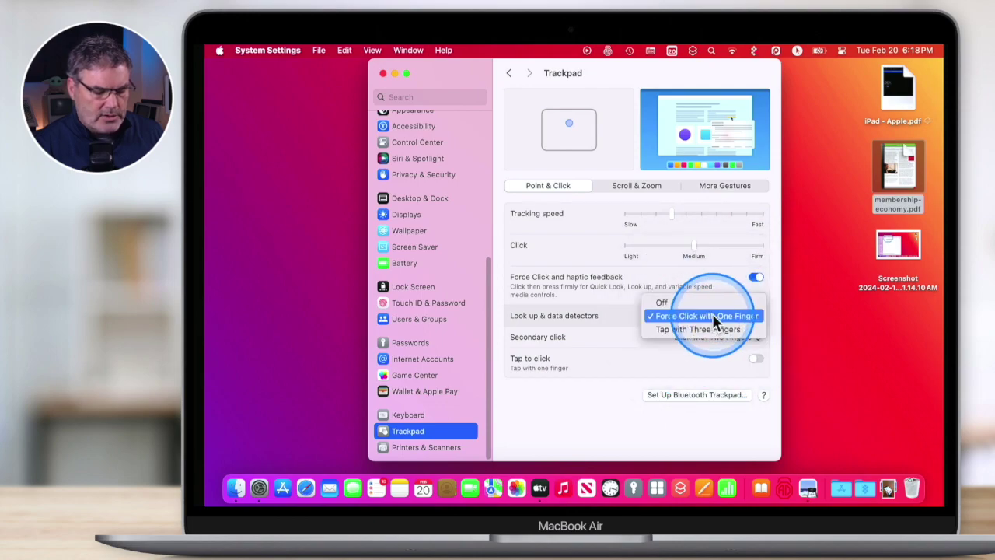
pyautogui.click(672, 303)
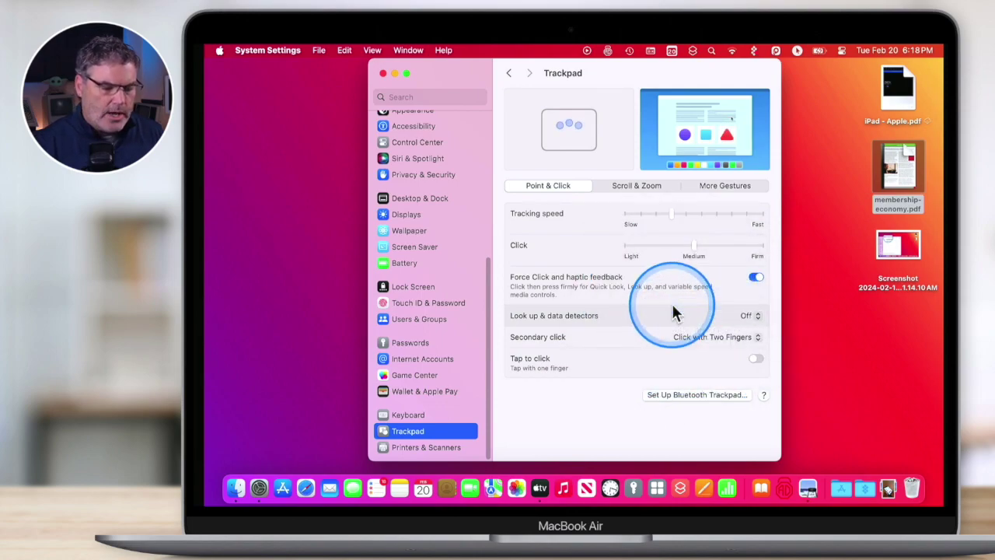
pyautogui.click(881, 162)
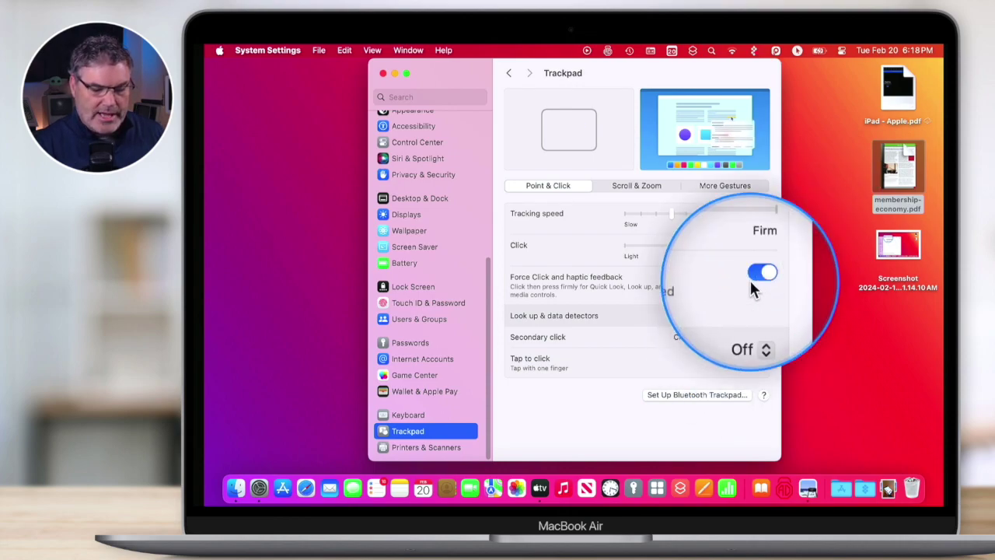
# - Force click membership-economy.pdf to confirm no preview appears with Look up off
pyautogui.click(836, 220)
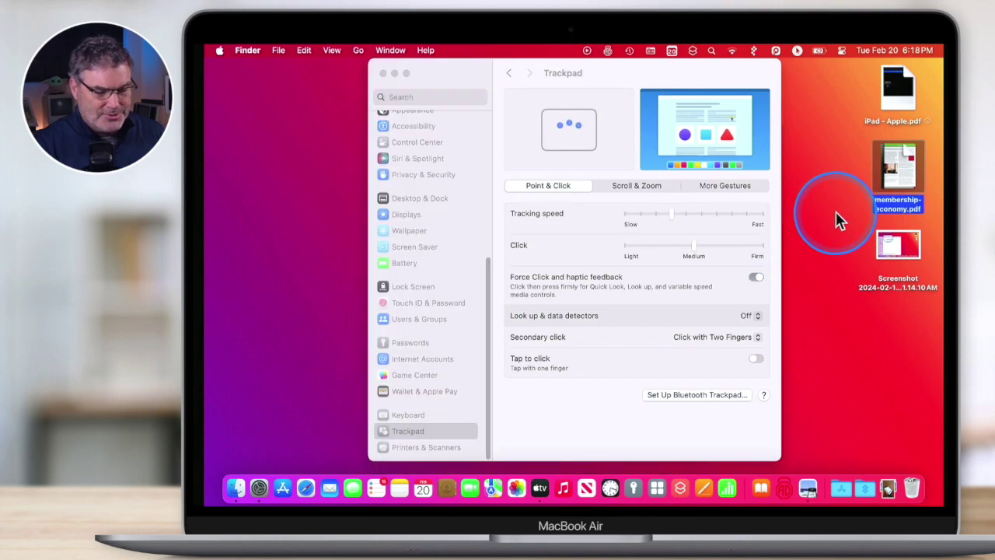
pyautogui.click(898, 172)
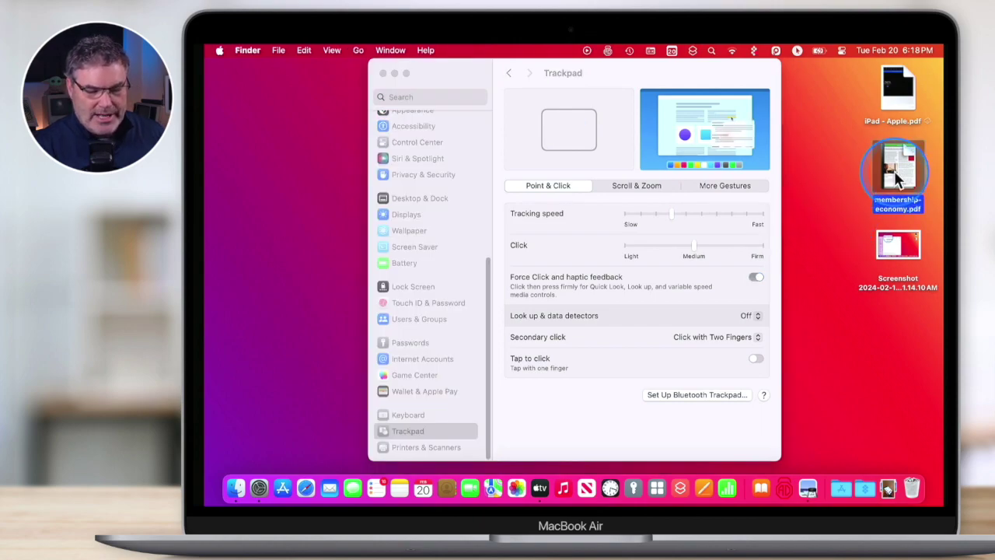
pyautogui.click(897, 177)
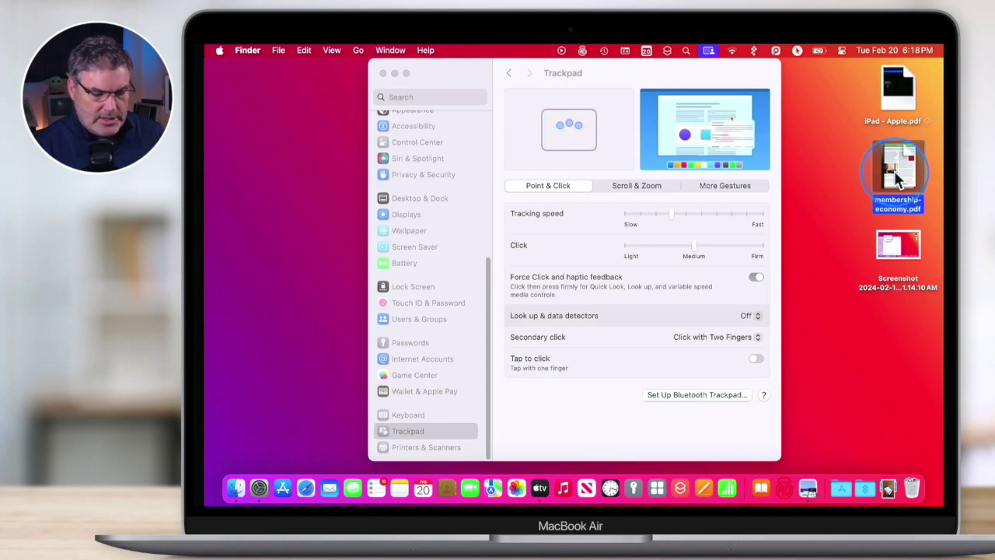
pyautogui.click(836, 210)
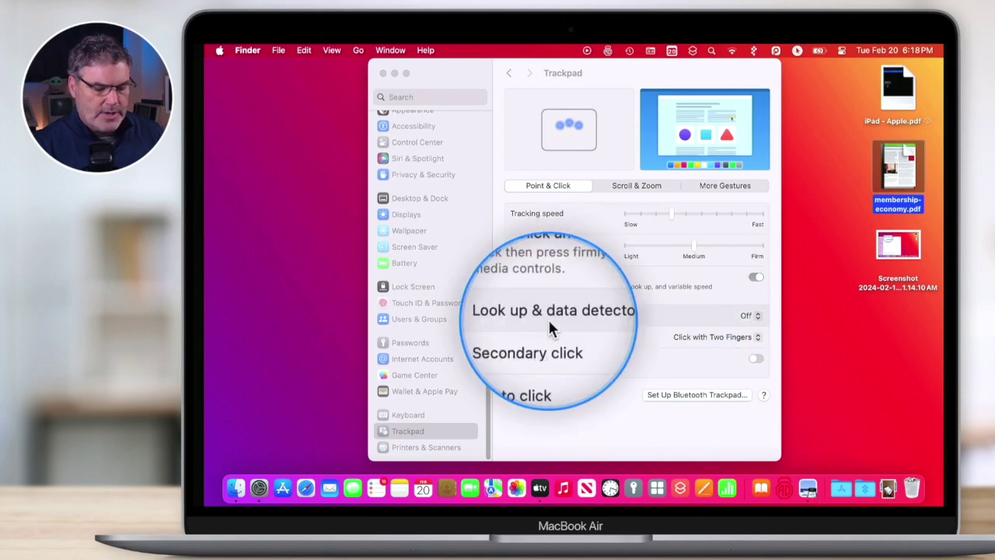
# - Set Look up & data detectors to Force Click with One Finger and force click the PDF to Quick Look it
pyautogui.click(750, 315)
pyautogui.click(751, 330)
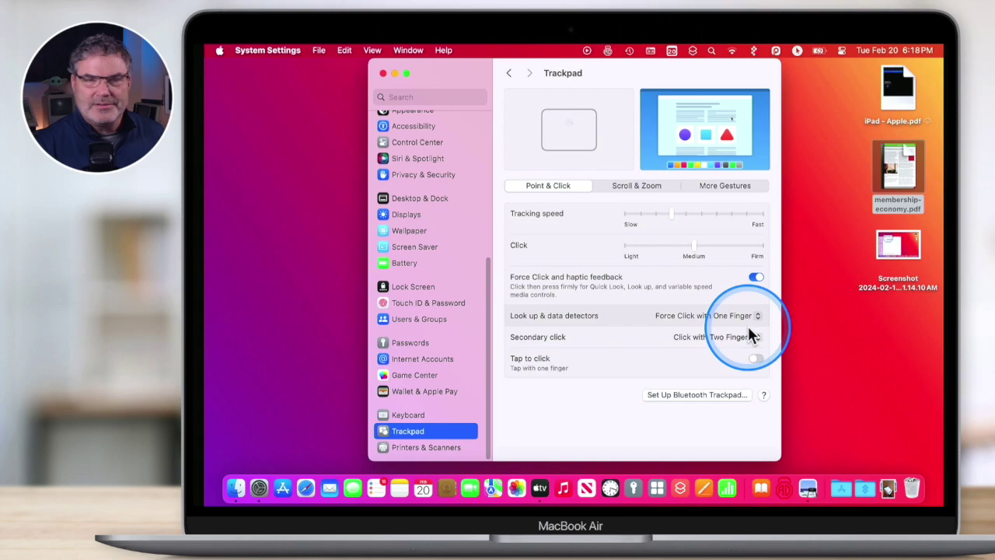
pyautogui.click(895, 171)
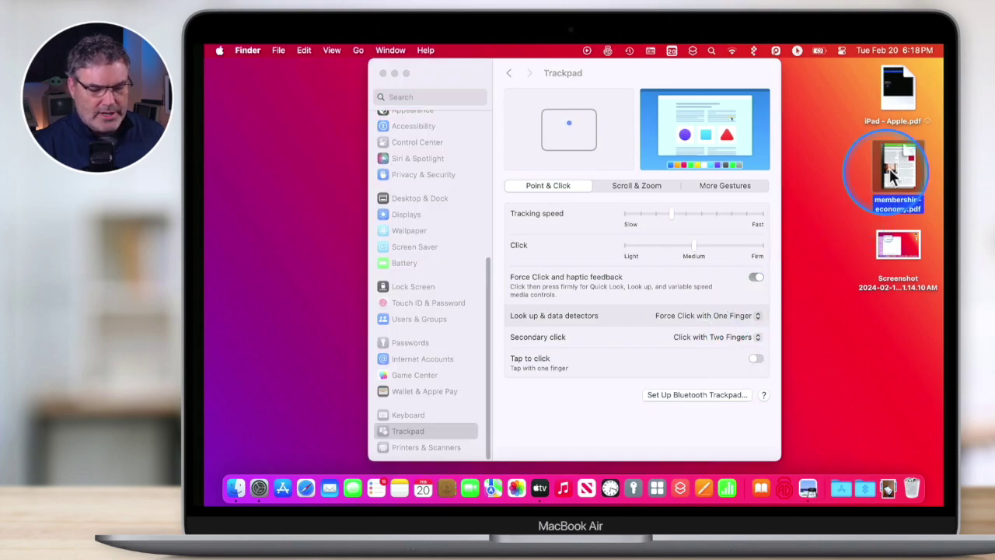
pyautogui.click(896, 172)
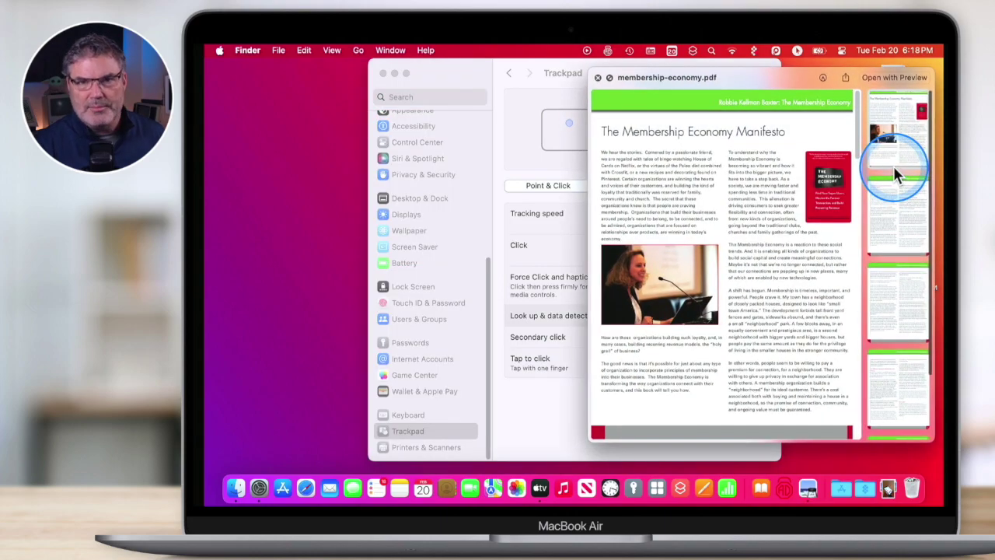